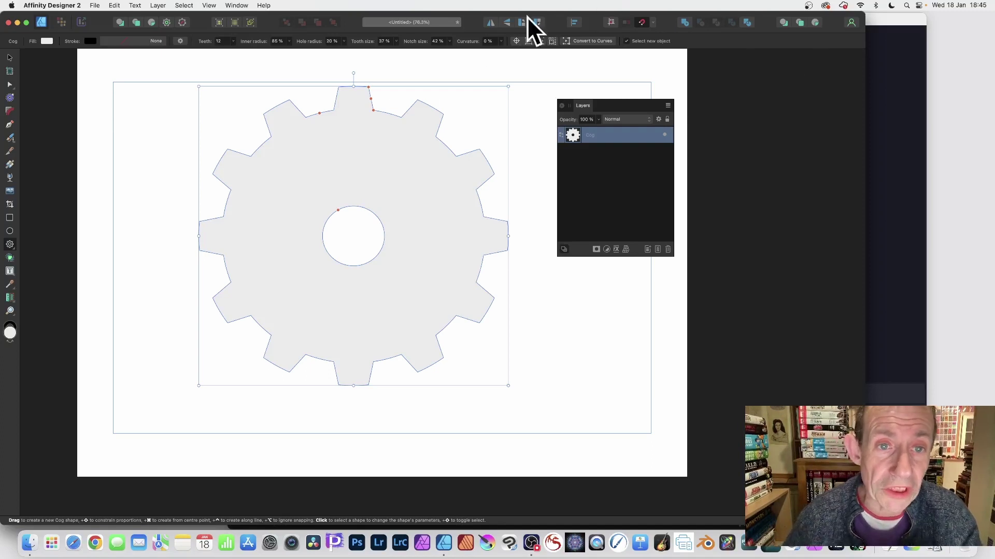
Step: Drag the cog's curvature handle to -100% so the teeth get inward-curved sides
{"action": "left_click_drag", "start_coordinate": [373, 98], "coordinate": [324, 99]}
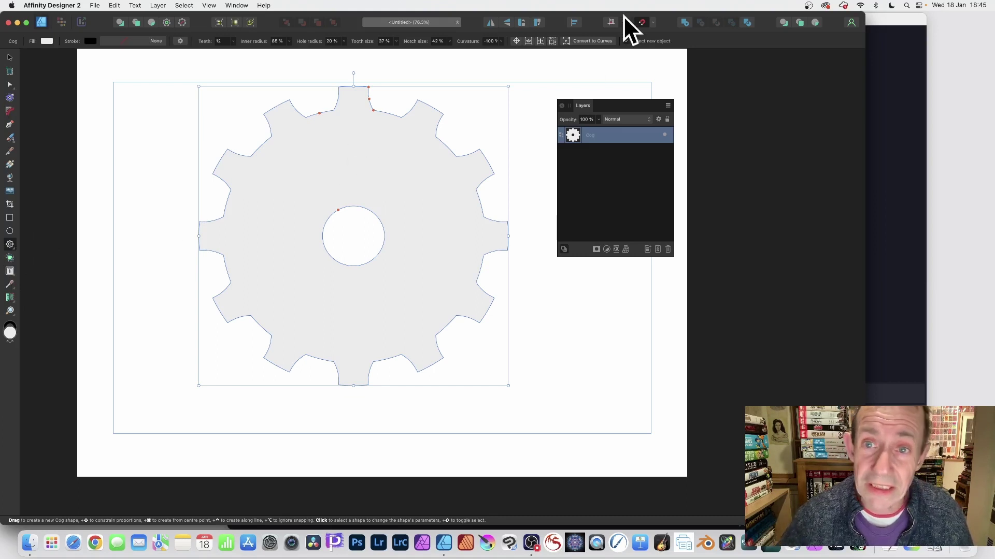
Step: Convert the cog to curves and select the top tooth's left corner node with the Node Tool
{"action": "left_click", "coordinate": [592, 41]}
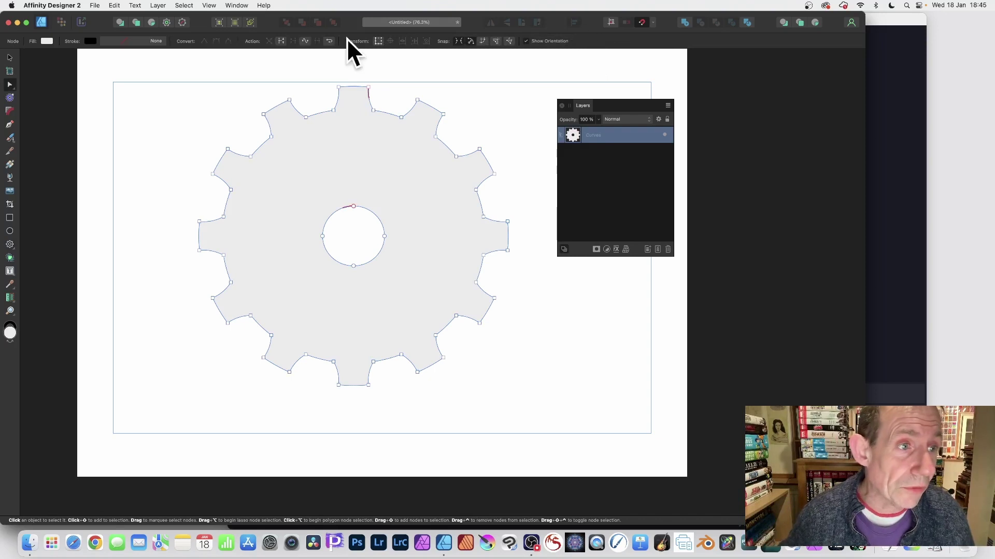
{"action": "left_click", "coordinate": [14, 87]}
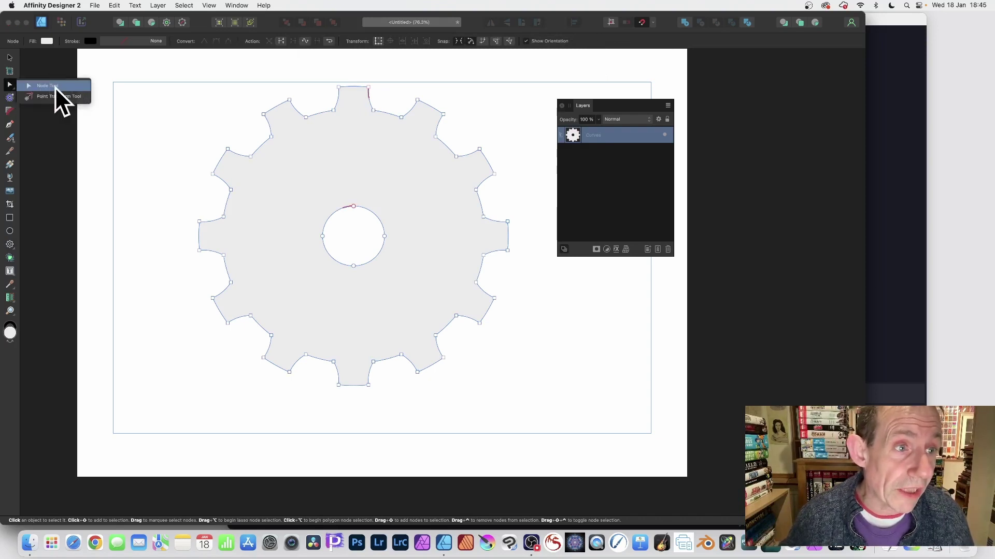
{"action": "left_click", "coordinate": [55, 86]}
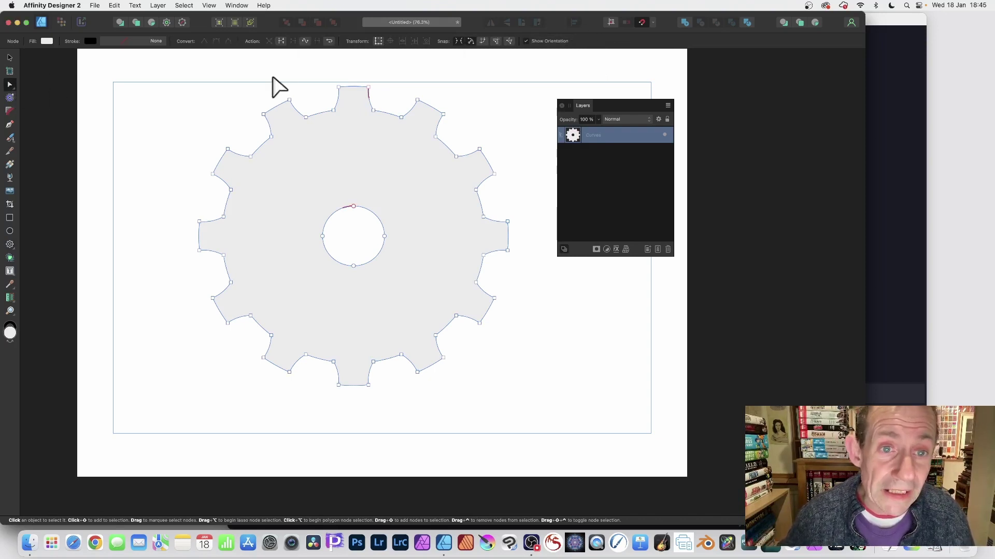
{"action": "left_click", "coordinate": [338, 86]}
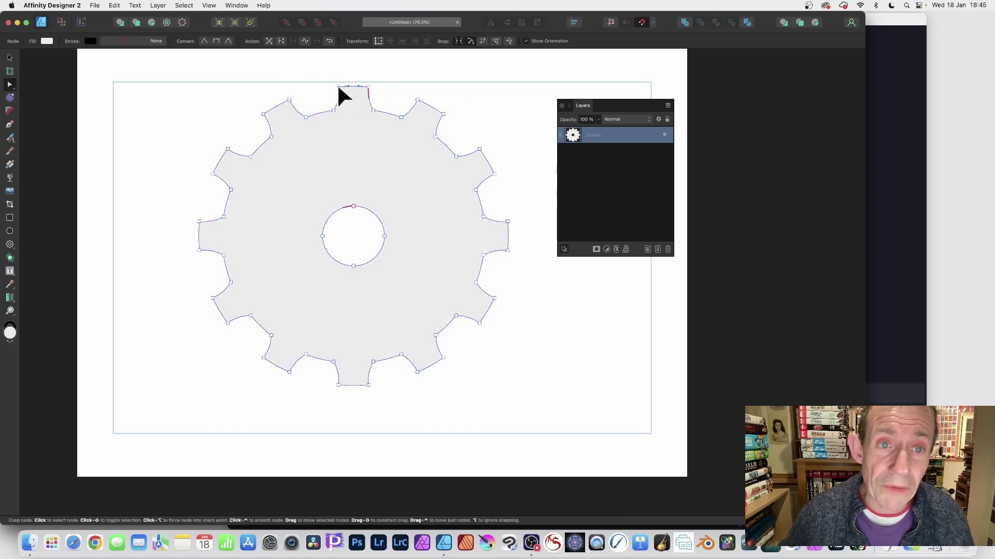
{"action": "left_click_drag", "start_coordinate": [337, 83], "coordinate": [295, 58]}
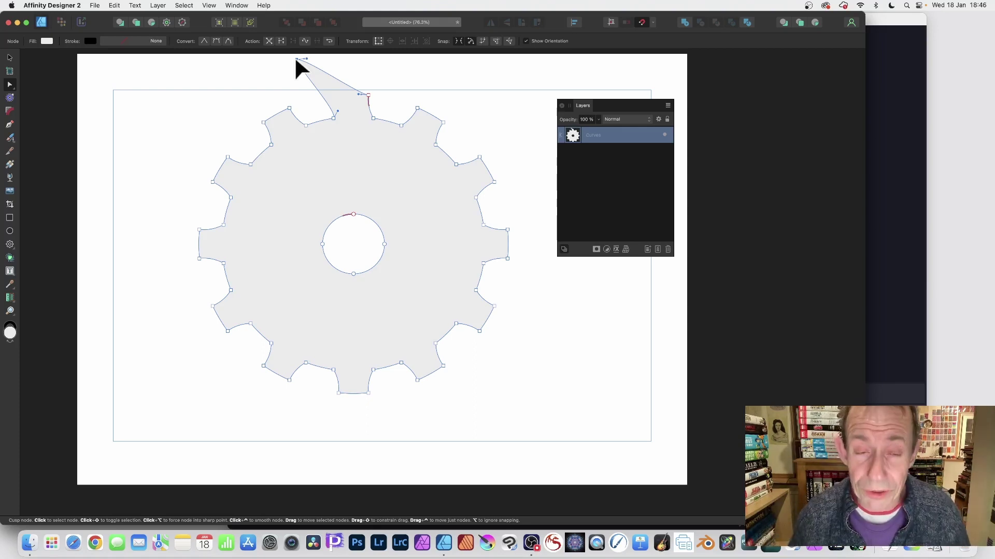
{"action": "key", "text": "super+z"}
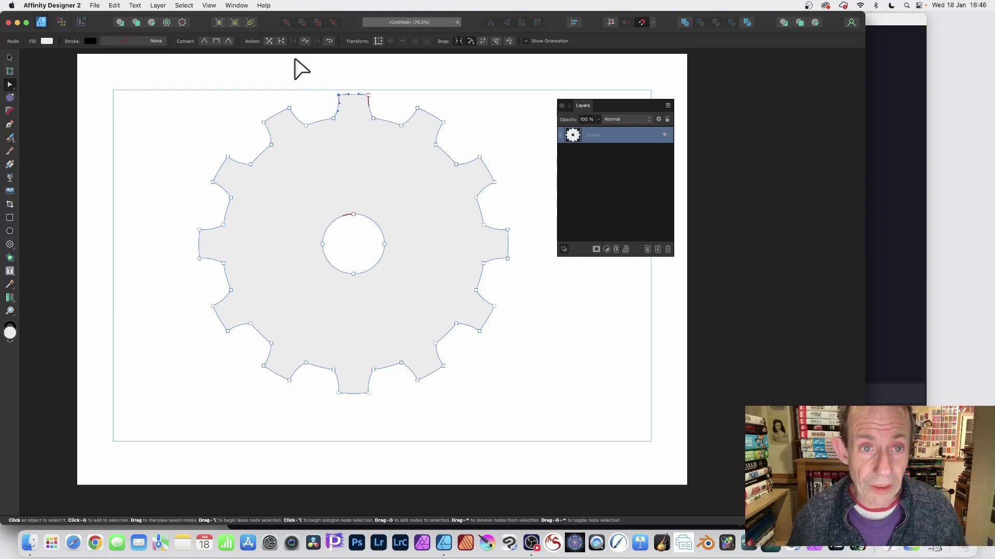
{"action": "left_click_drag", "start_coordinate": [320, 76], "coordinate": [402, 104]}
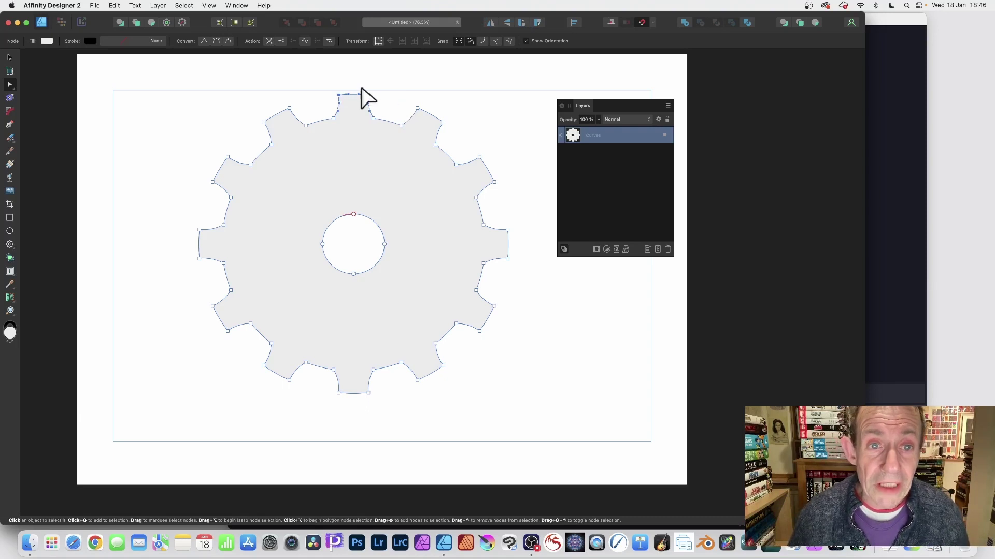
{"action": "scroll", "coordinate": [363, 93], "scroll_direction": "up", "scroll_amount": 2}
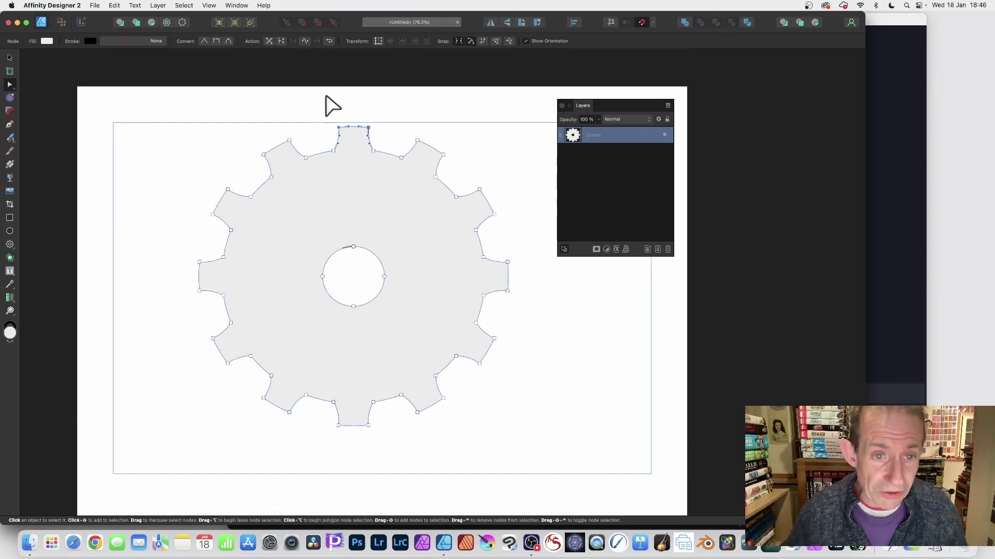
{"action": "scroll", "coordinate": [328, 104], "scroll_direction": "down", "scroll_amount": 3}
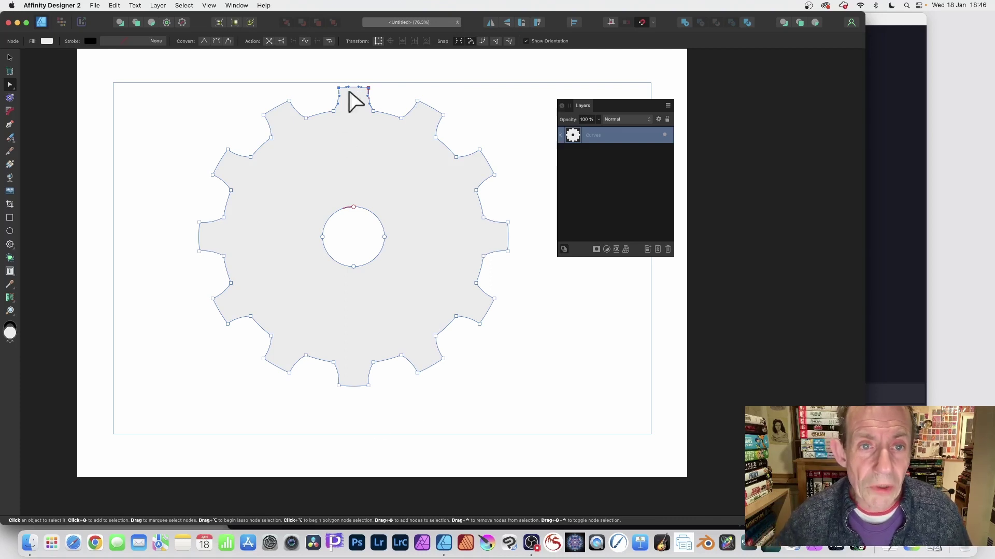
Step: Select the top tooth's left and right corner nodes
{"action": "mouse_move", "coordinate": [353, 63]}
{"action": "left_mouse_down"}
{"action": "mouse_move", "coordinate": [363, 119]}
{"action": "mouse_move", "coordinate": [430, 163]}
{"action": "mouse_move", "coordinate": [436, 102]}
{"action": "mouse_move", "coordinate": [467, 109]}
{"action": "mouse_move", "coordinate": [476, 97]}
{"action": "mouse_move", "coordinate": [442, 131]}
{"action": "mouse_move", "coordinate": [475, 133]}
{"action": "mouse_move", "coordinate": [496, 166]}
{"action": "mouse_move", "coordinate": [491, 182]}
{"action": "mouse_move", "coordinate": [524, 179]}
{"action": "left_mouse_up"}
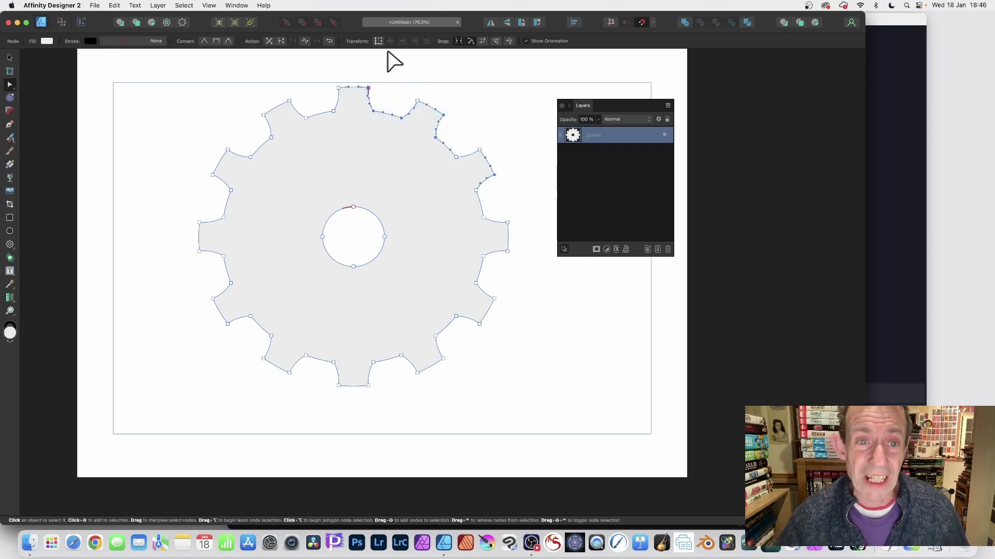
{"action": "left_click_drag", "start_coordinate": [352, 58], "coordinate": [452, 142]}
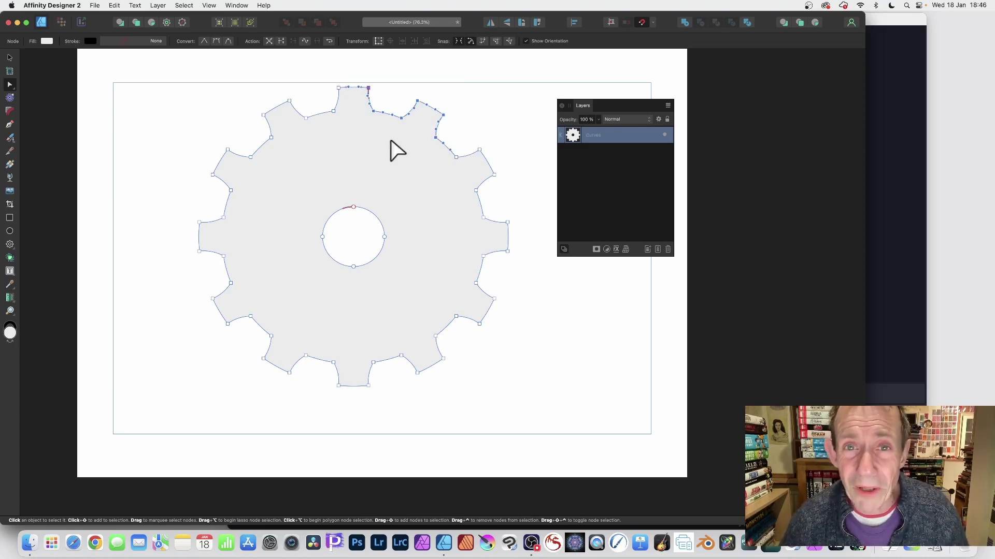
{"action": "left_click", "coordinate": [338, 87]}
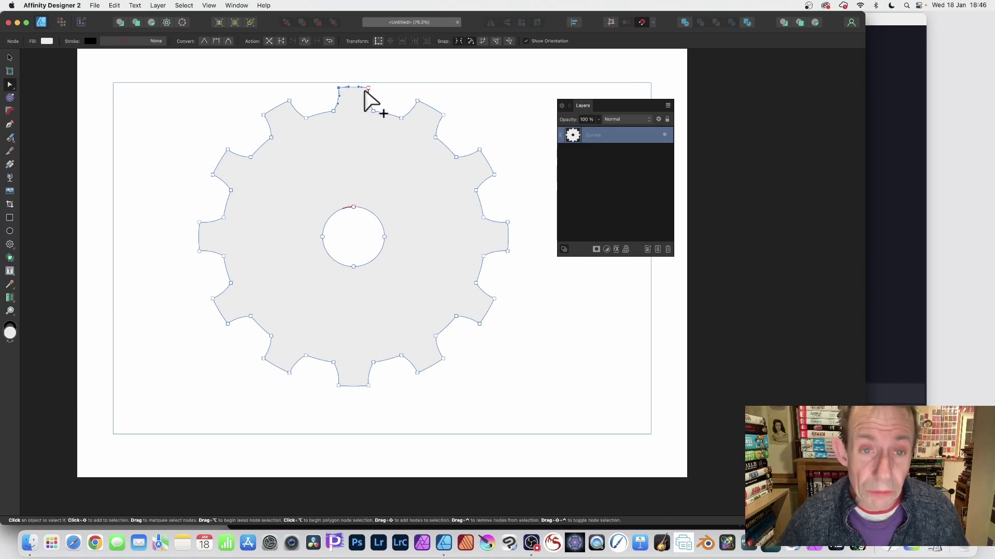
{"action": "left_click", "coordinate": [368, 87], "text": "shift"}
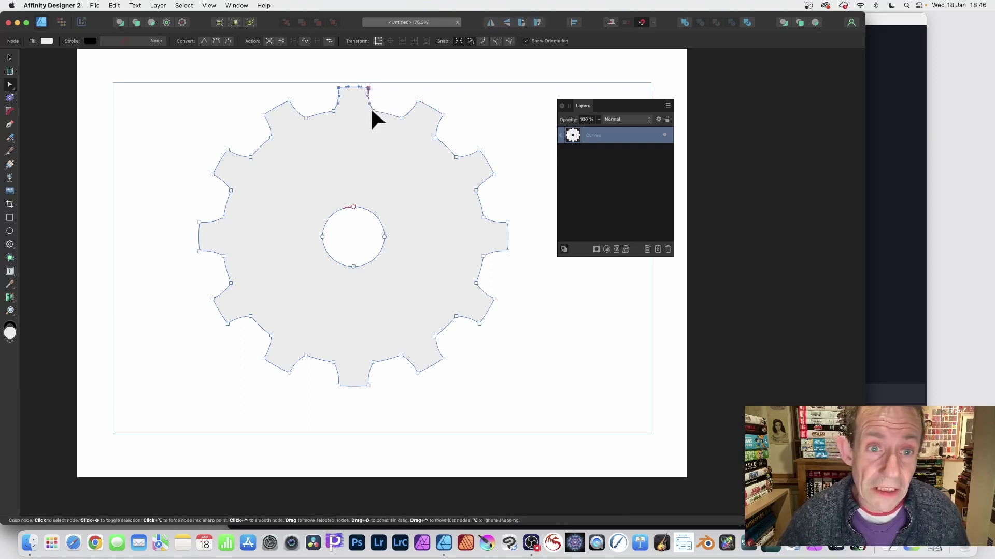
Step: Add the shoulder and cusp nodes of the teeth down the right side to the selection
{"action": "left_click", "coordinate": [373, 110], "text": "shift"}
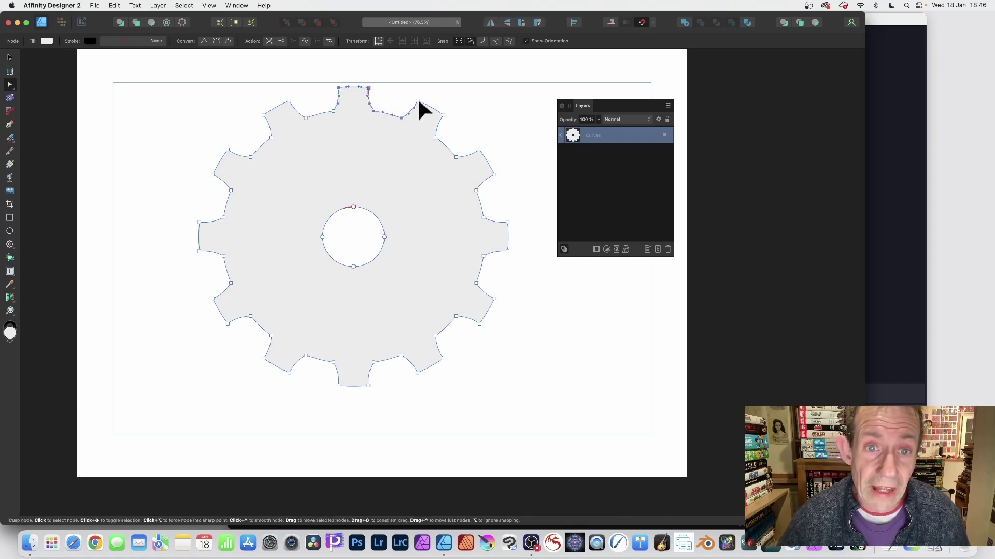
{"action": "left_click", "coordinate": [417, 100], "text": "shift"}
{"action": "left_click", "coordinate": [442, 114], "text": "shift"}
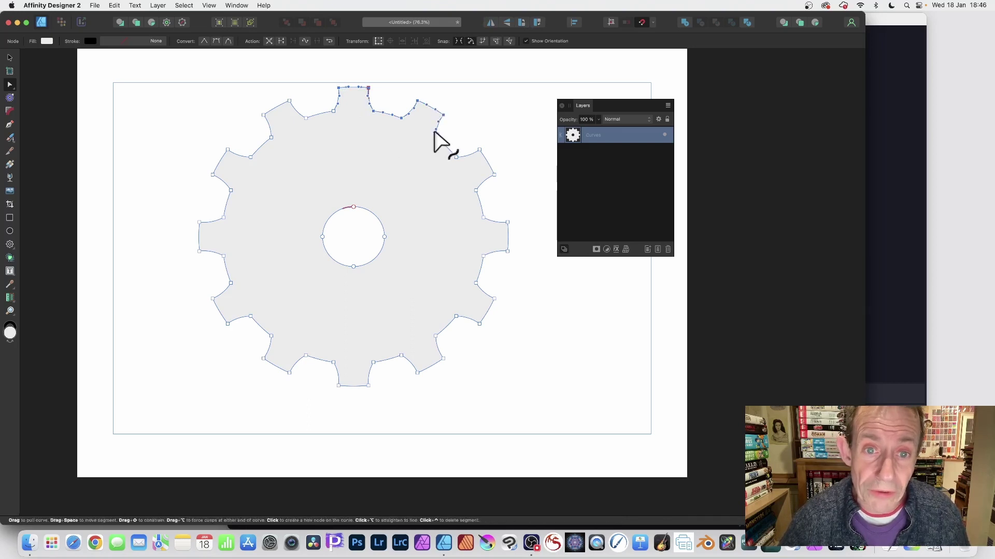
{"action": "left_click", "coordinate": [436, 137], "text": "shift"}
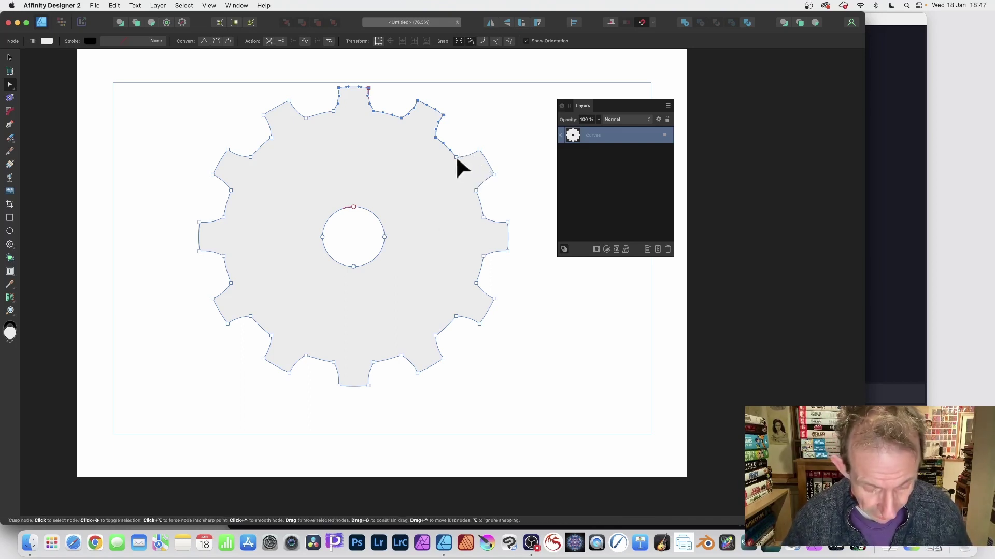
{"action": "left_click", "coordinate": [475, 190], "text": "shift"}
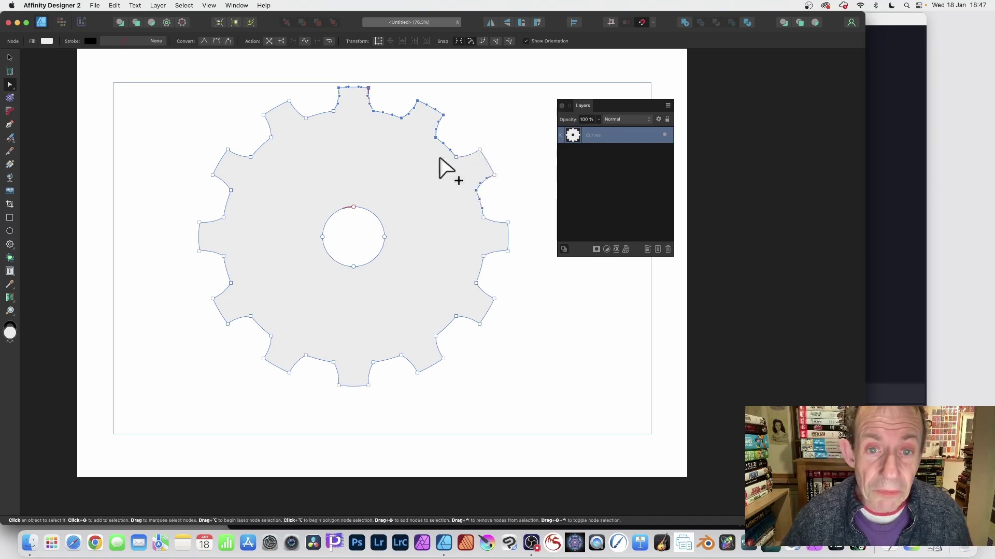
{"action": "left_click", "coordinate": [475, 283], "text": "shift"}
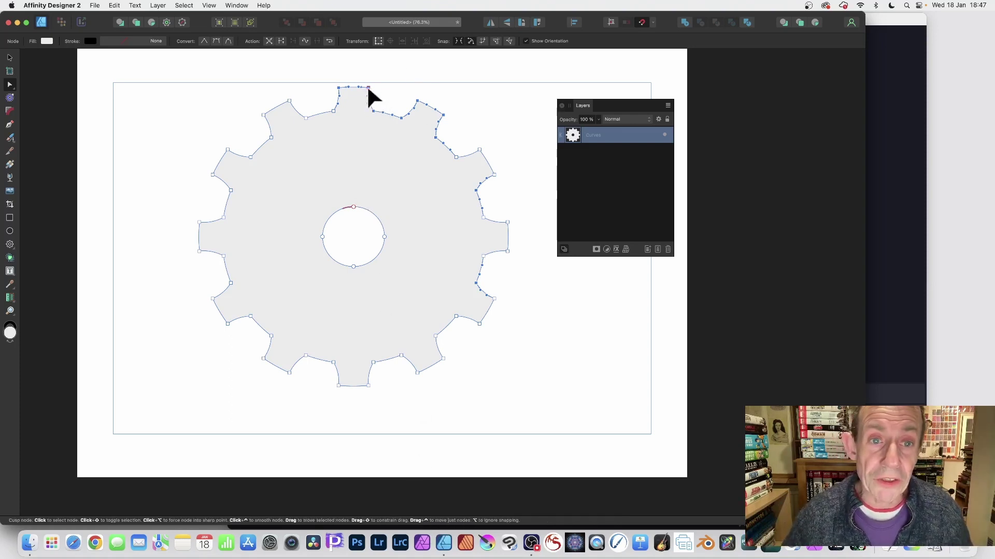
Step: Pull the selected nodes up and right so the teeth stretch into long curved spikes
{"action": "mouse_move", "coordinate": [368, 84]}
{"action": "left_mouse_down"}
{"action": "mouse_move", "coordinate": [381, 57]}
{"action": "mouse_move", "coordinate": [377, 119]}
{"action": "mouse_move", "coordinate": [401, 125]}
{"action": "mouse_move", "coordinate": [396, 98]}
{"action": "mouse_move", "coordinate": [420, 101]}
{"action": "mouse_move", "coordinate": [477, 144]}
{"action": "mouse_move", "coordinate": [459, 146]}
{"action": "mouse_move", "coordinate": [350, 88]}
{"action": "mouse_move", "coordinate": [362, 84]}
{"action": "left_mouse_up"}
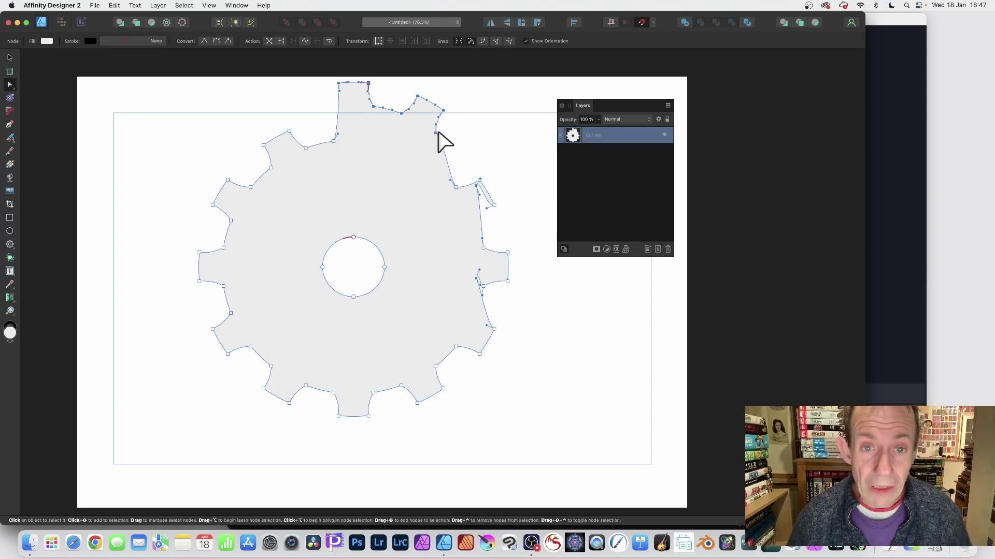
{"action": "left_click_drag", "start_coordinate": [436, 133], "coordinate": [436, 139]}
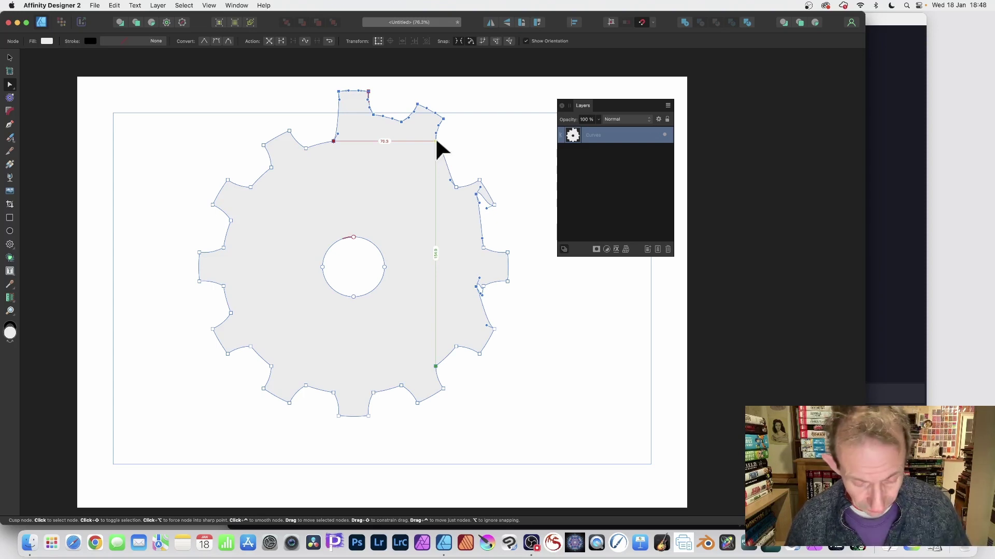
{"action": "left_click_drag", "start_coordinate": [436, 137], "coordinate": [673, 70]}
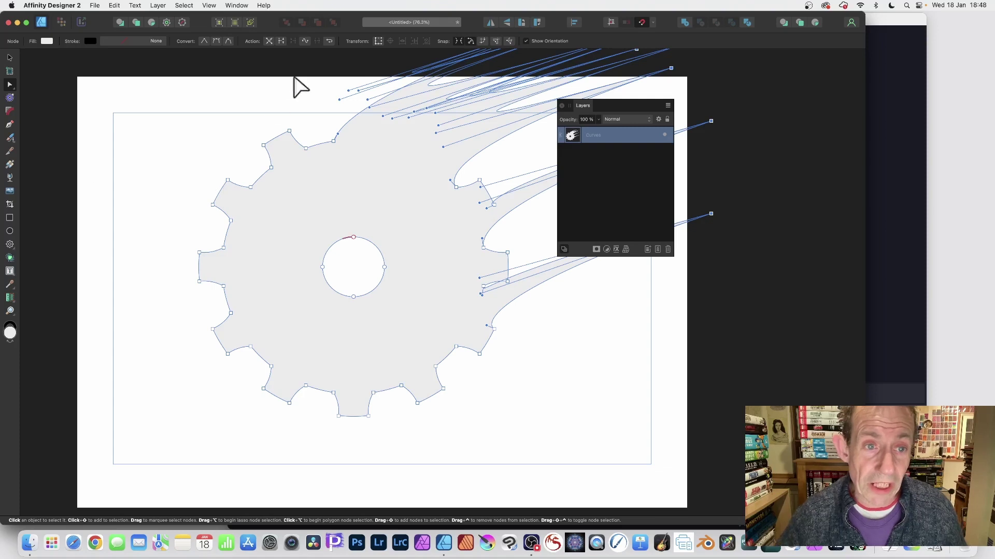
Step: Select the upper-left teeth nodes and drag them up-left into long thin spikes
{"action": "left_click_drag", "start_coordinate": [237, 100], "coordinate": [342, 204]}
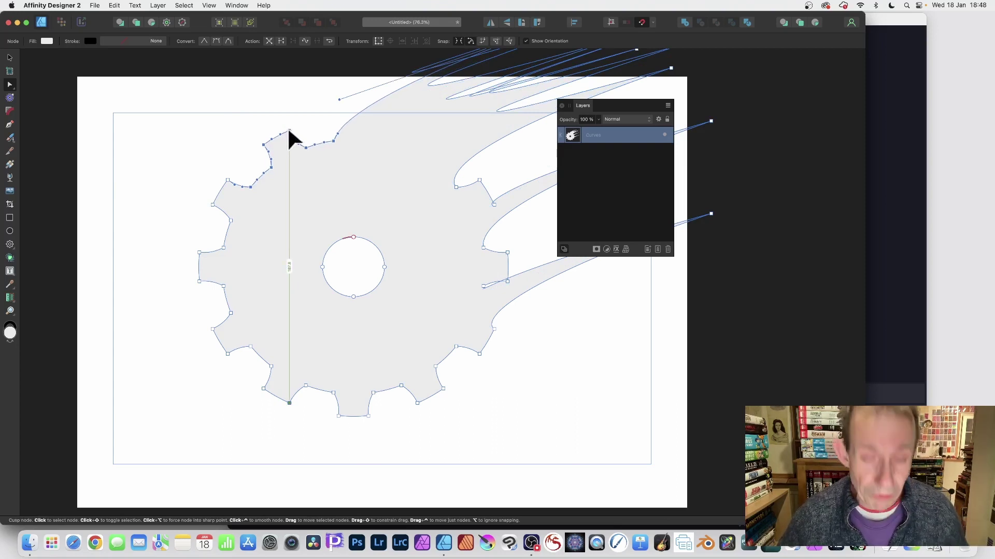
{"action": "left_click_drag", "start_coordinate": [288, 130], "coordinate": [212, 77]}
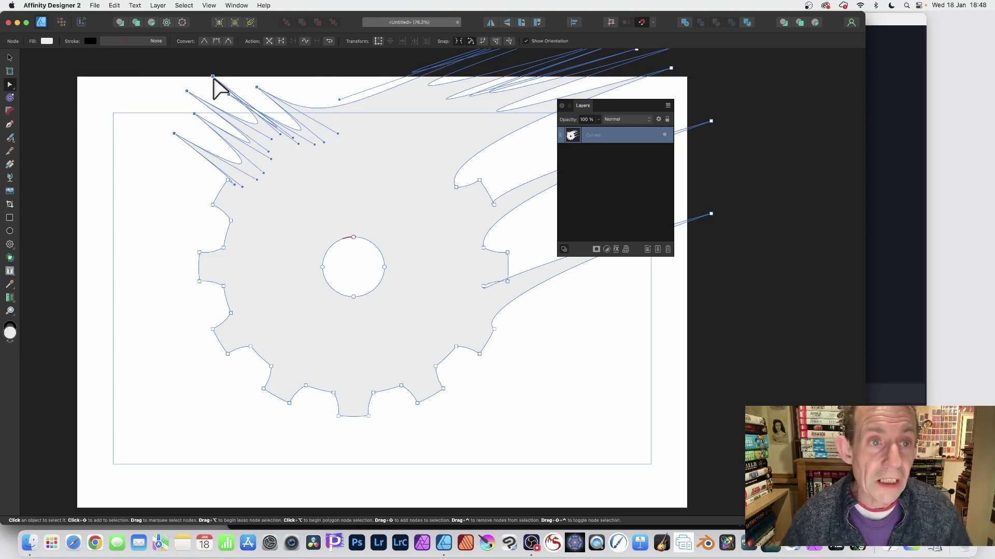
Step: Pull the left cusp node outward, reshape its curve handles, and convert it to a sharp corner
{"action": "left_click", "coordinate": [199, 281]}
{"action": "left_click_drag", "start_coordinate": [199, 281], "coordinate": [150, 161]}
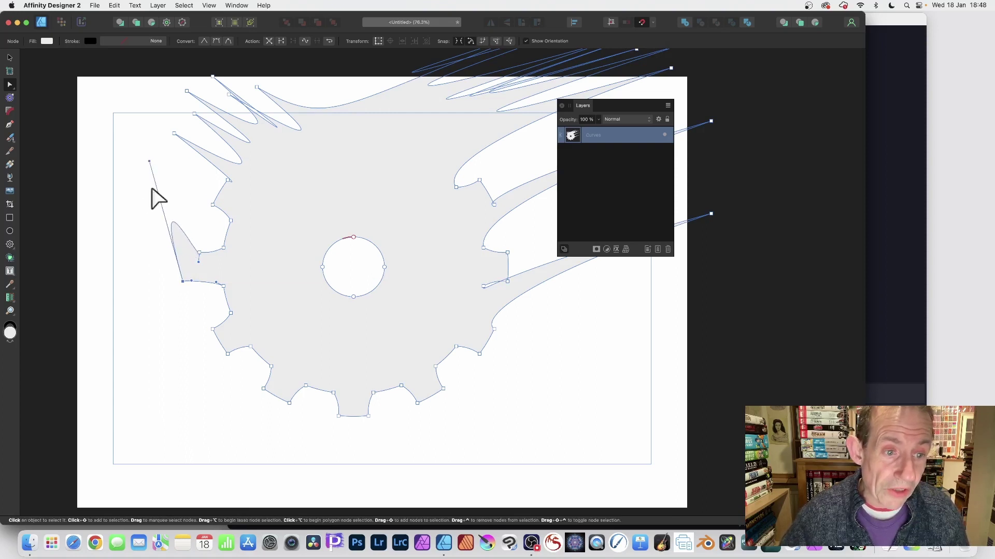
{"action": "left_click_drag", "start_coordinate": [191, 280], "coordinate": [96, 364]}
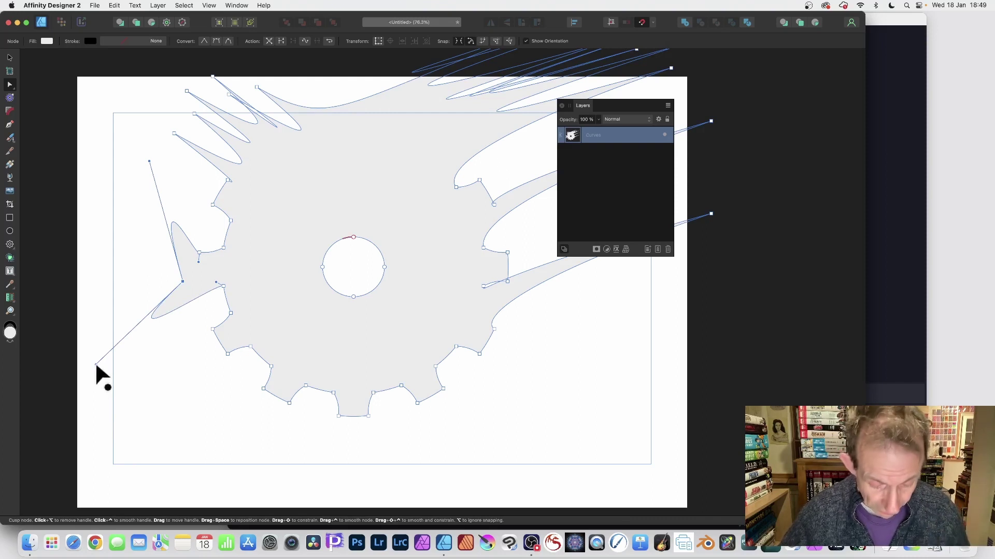
{"action": "left_click_drag", "start_coordinate": [96, 364], "coordinate": [198, 415]}
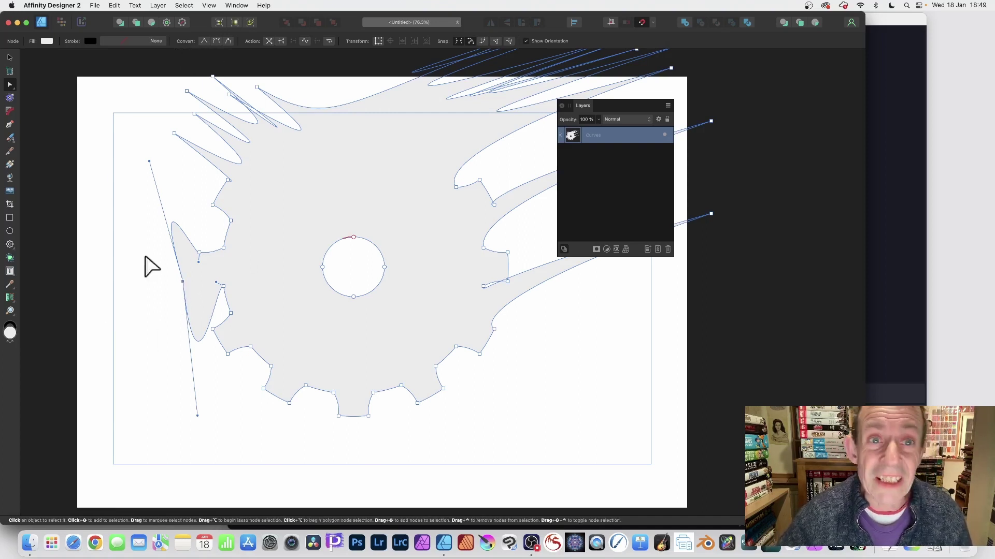
{"action": "left_click", "coordinate": [204, 40]}
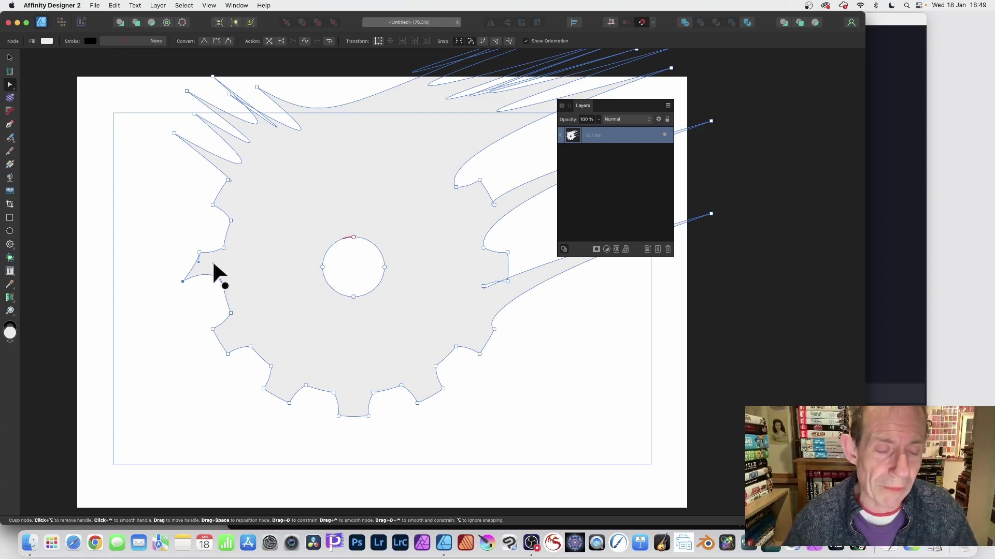
{"action": "scroll", "coordinate": [155, 238], "scroll_direction": "down", "scroll_amount": 1}
Step: Select the left tooth's nodes and convert its corners to sharp
{"action": "left_click", "coordinate": [151, 238]}
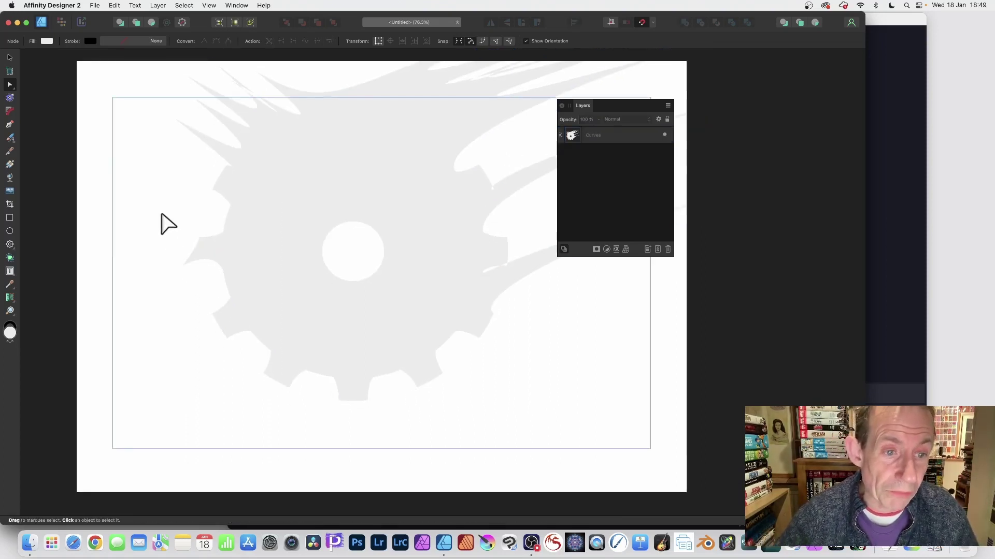
{"action": "left_click_drag", "start_coordinate": [162, 214], "coordinate": [292, 301]}
{"action": "left_click", "coordinate": [222, 259]}
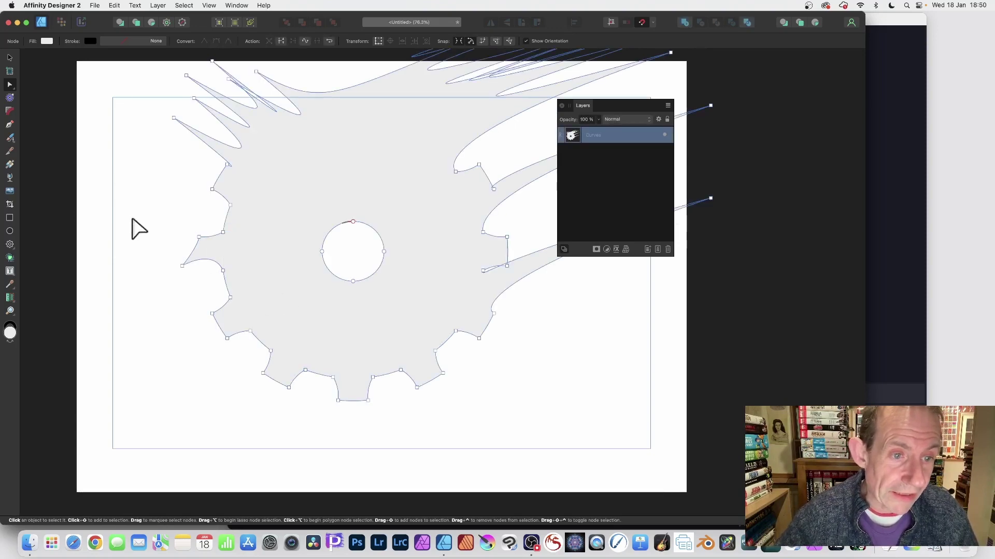
{"action": "left_click_drag", "start_coordinate": [131, 213], "coordinate": [284, 286]}
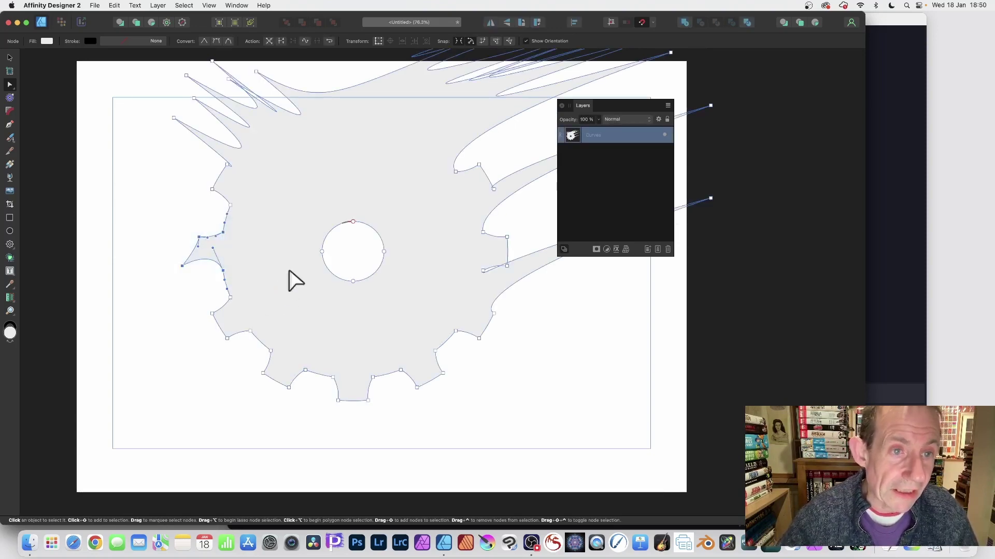
{"action": "left_click", "coordinate": [205, 41]}
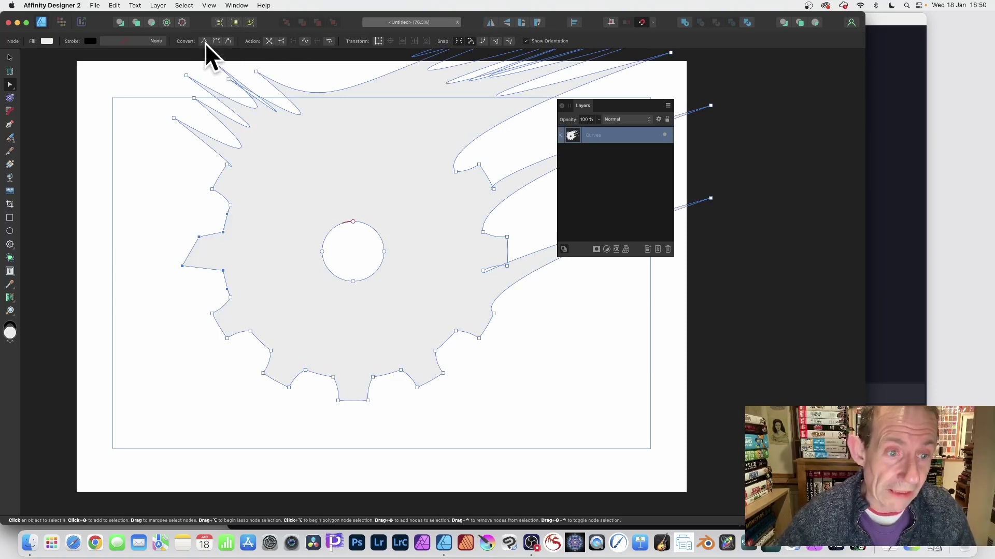
Step: Move the tooth's corner node up and pull its lower edge inward toward the centre hole
{"action": "left_click", "coordinate": [203, 271]}
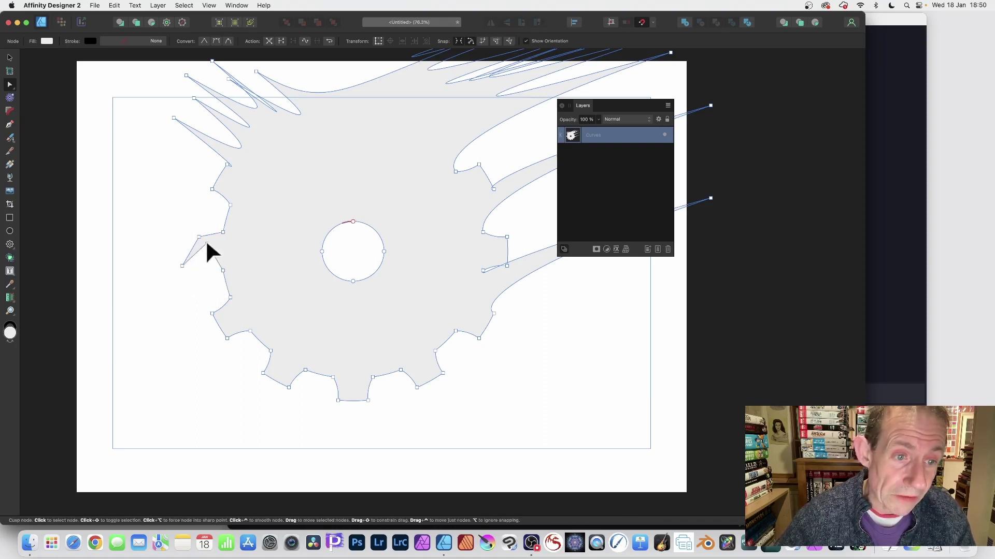
{"action": "left_click_drag", "start_coordinate": [200, 289], "coordinate": [212, 243]}
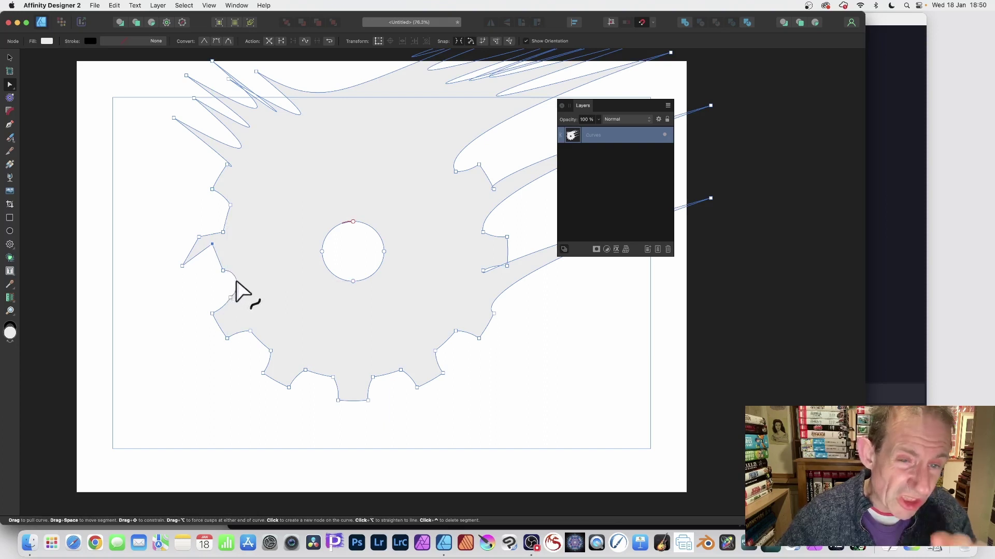
{"action": "left_click_drag", "start_coordinate": [236, 283], "coordinate": [262, 285]}
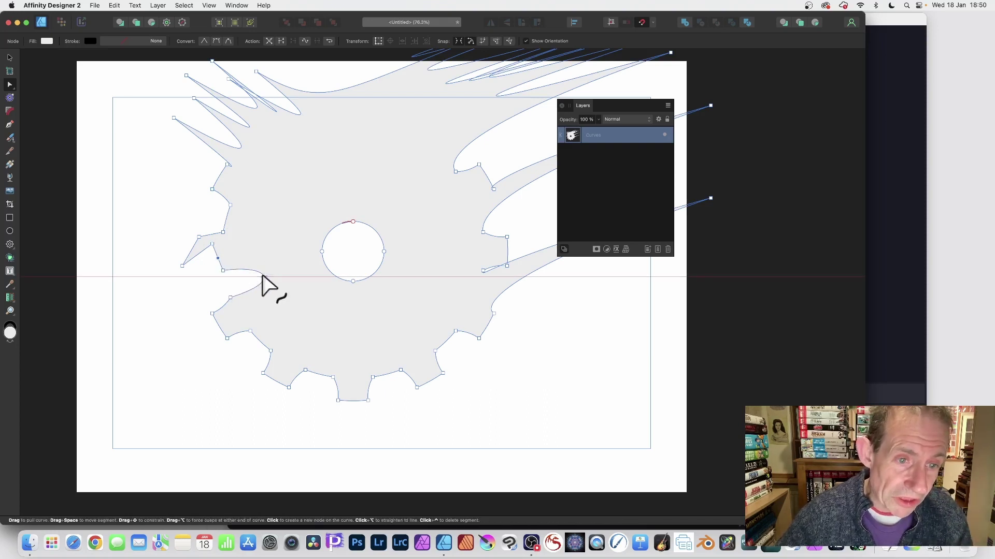
{"action": "left_click_drag", "start_coordinate": [263, 276], "coordinate": [350, 180]}
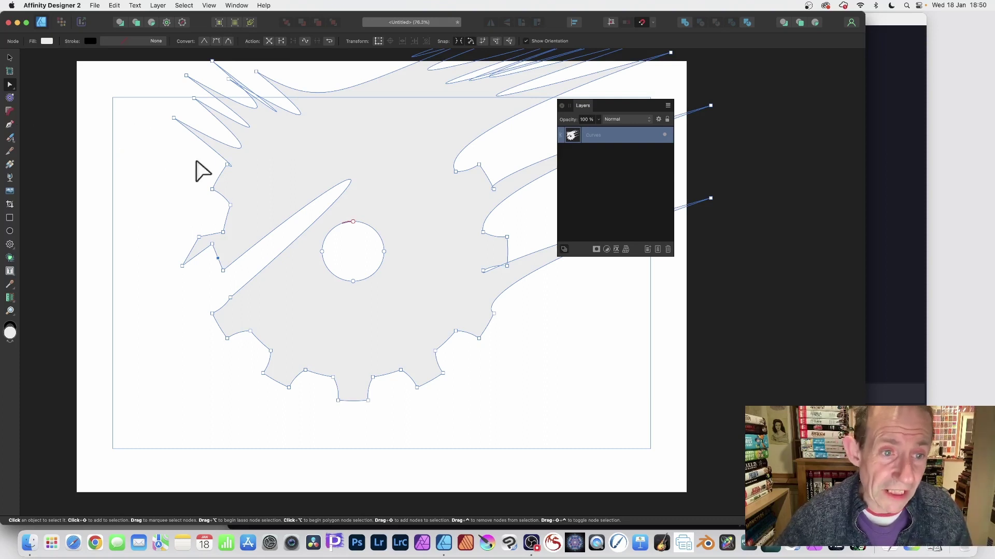
Step: Select the gear's left-edge nodes and apply a context-toolbar node action to them, then reselect them
{"action": "left_click_drag", "start_coordinate": [138, 140], "coordinate": [265, 282]}
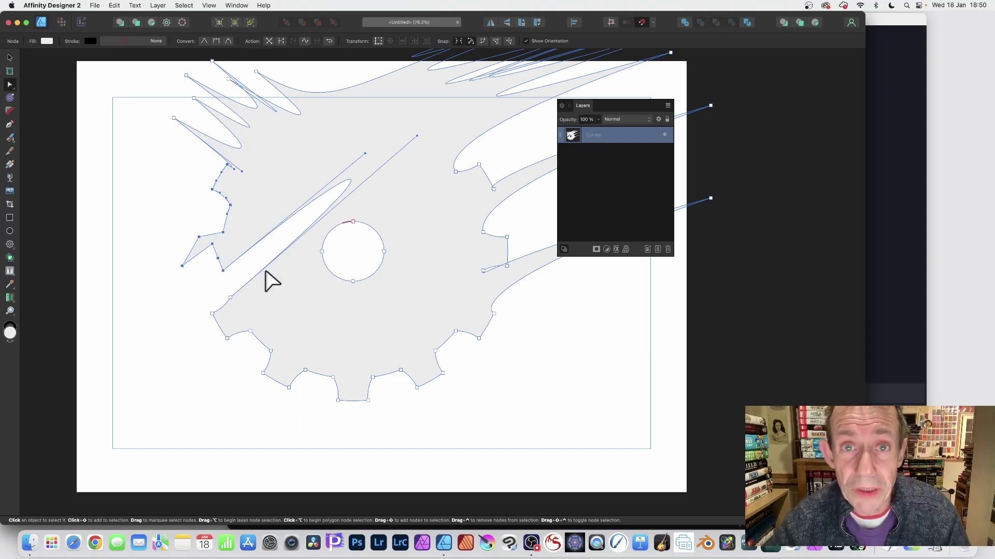
{"action": "left_click", "coordinate": [268, 42]}
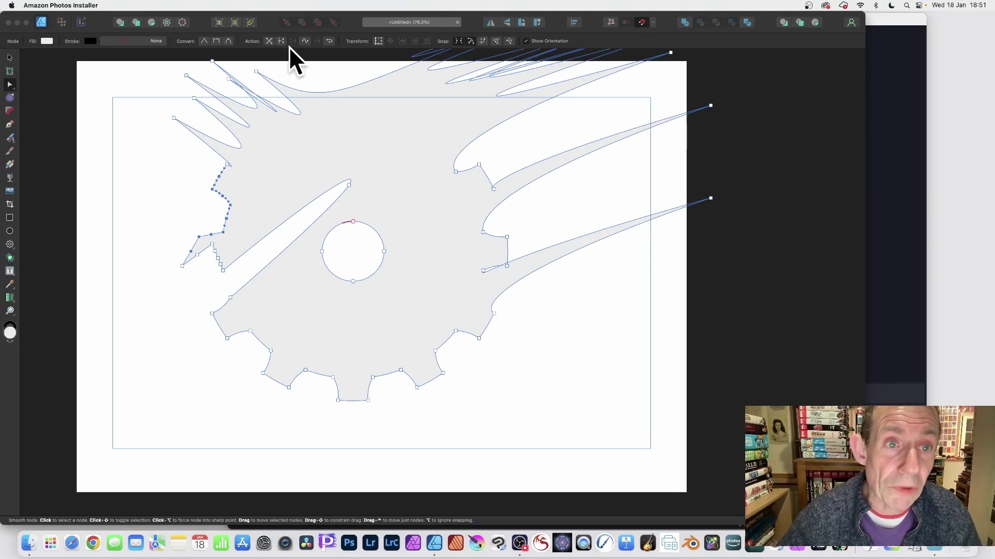
{"action": "left_click_drag", "start_coordinate": [153, 144], "coordinate": [280, 260]}
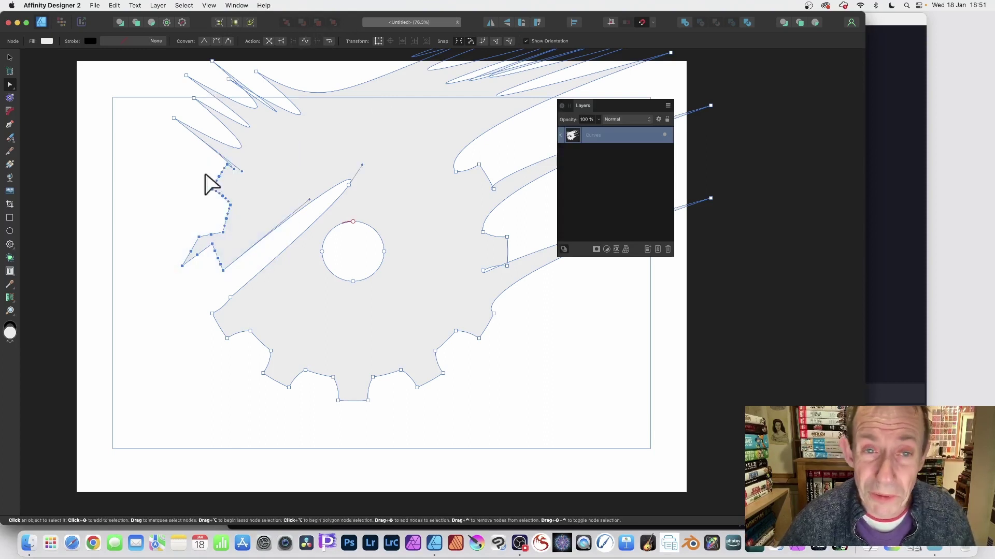
Step: Break the curve into separate pieces and drag the loose left-edge nodes outward
{"action": "left_click", "coordinate": [280, 42]}
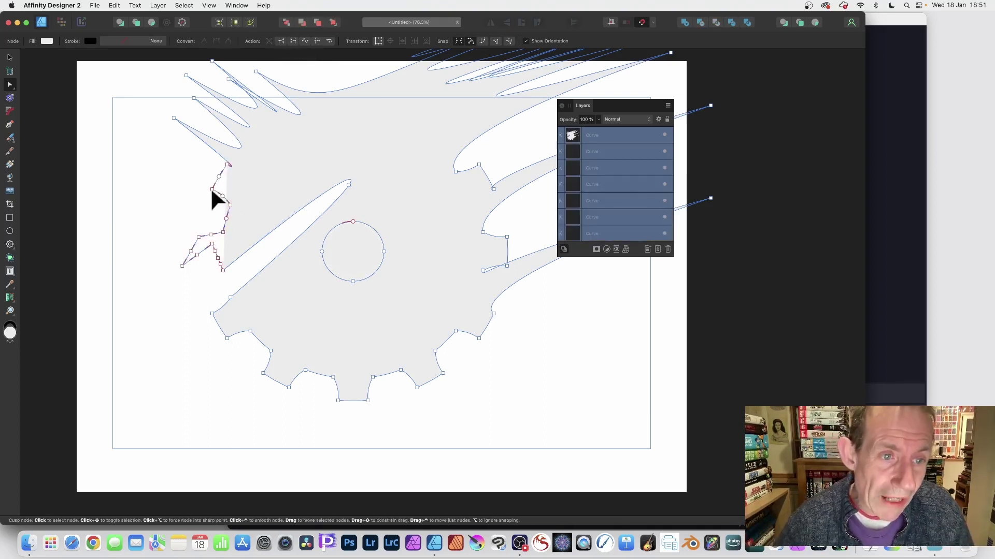
{"action": "left_click_drag", "start_coordinate": [211, 188], "coordinate": [181, 185]}
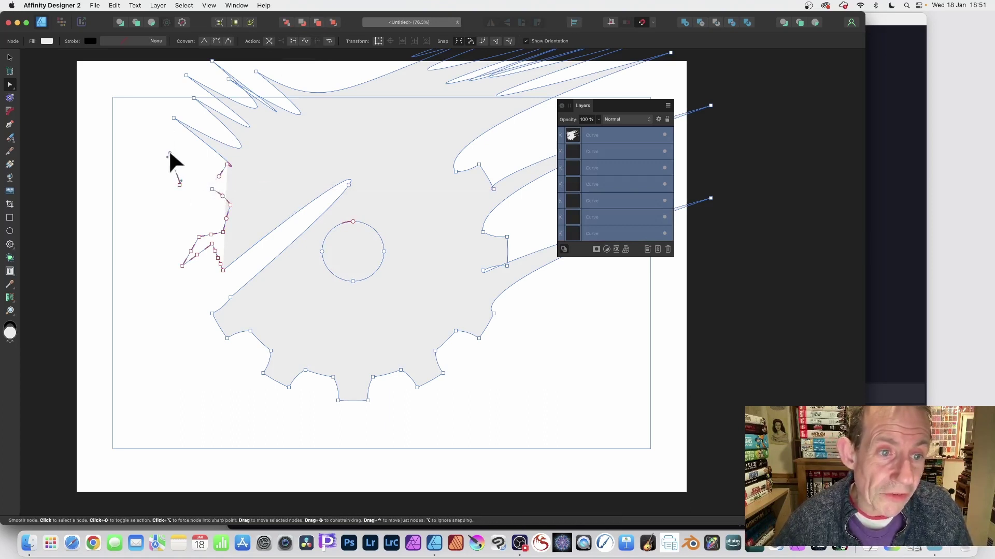
{"action": "left_click_drag", "start_coordinate": [169, 153], "coordinate": [173, 155]}
{"action": "left_click_drag", "start_coordinate": [211, 189], "coordinate": [190, 210]}
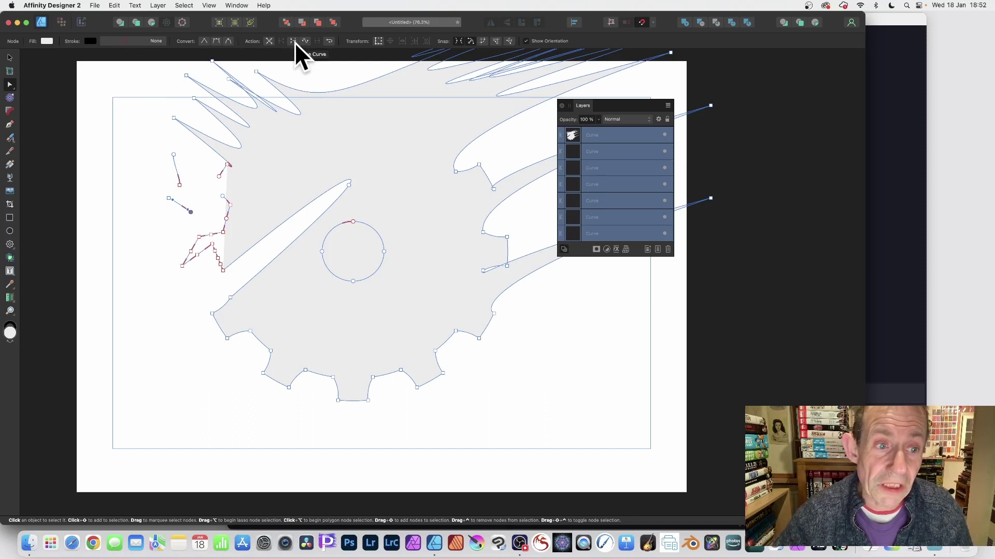
Step: Select only the top Curve layer and close the main gear curve
{"action": "left_click", "coordinate": [111, 58]}
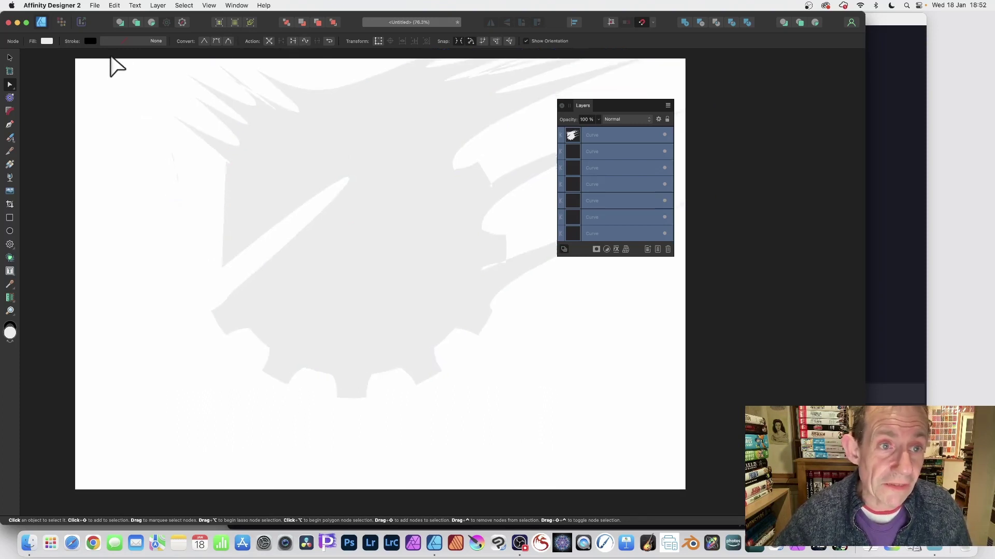
{"action": "scroll", "coordinate": [110, 59], "scroll_direction": "up", "scroll_amount": 2}
{"action": "key", "text": "super+a"}
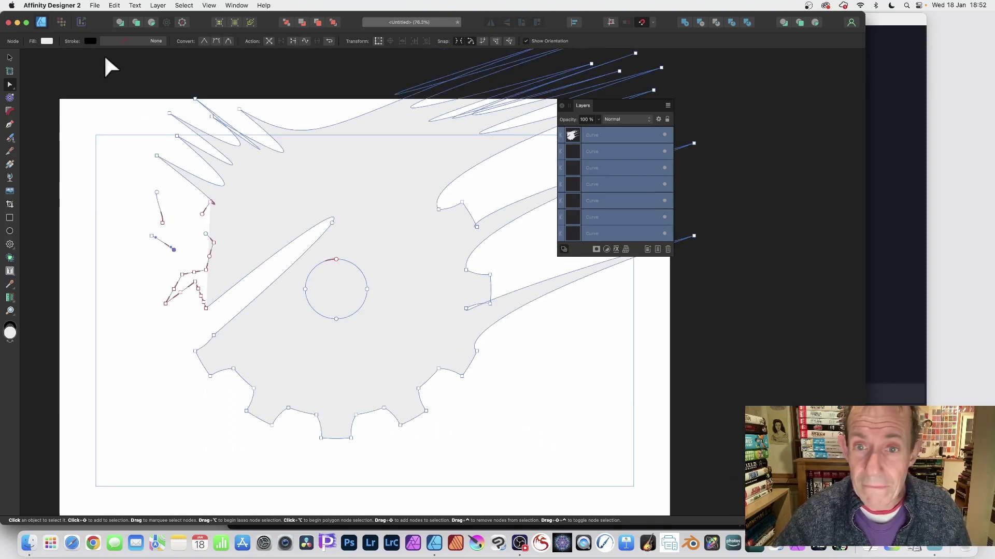
{"action": "left_click", "coordinate": [571, 132]}
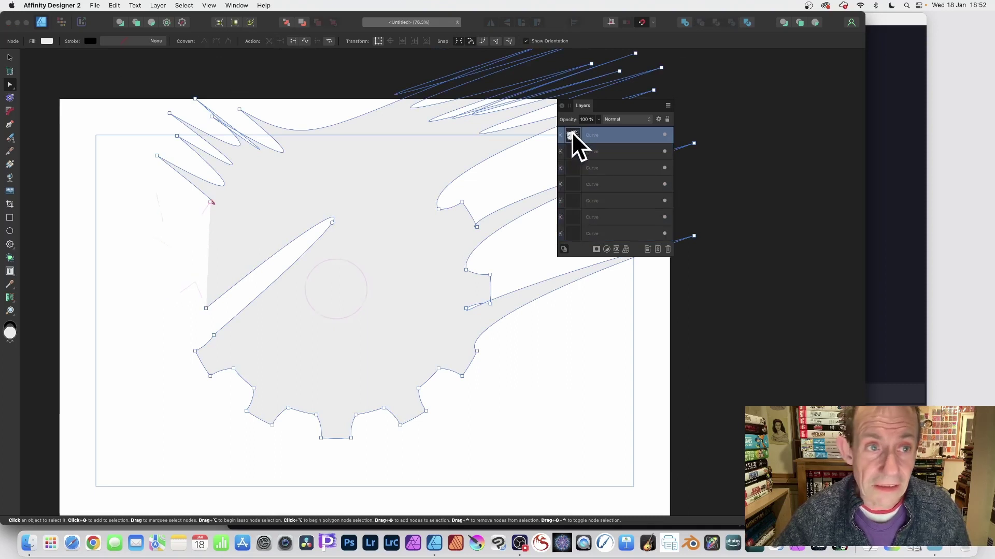
{"action": "left_click", "coordinate": [294, 41]}
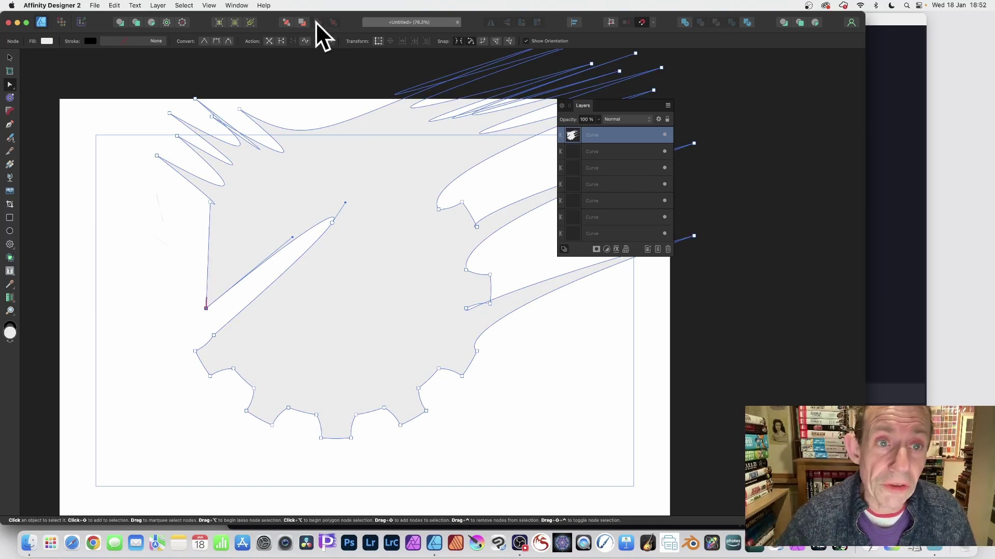
Step: Smooth the main curve's nodes and the slit, then round the upper-left spikes into smooth curves
{"action": "left_click_drag", "start_coordinate": [125, 106], "coordinate": [467, 406]}
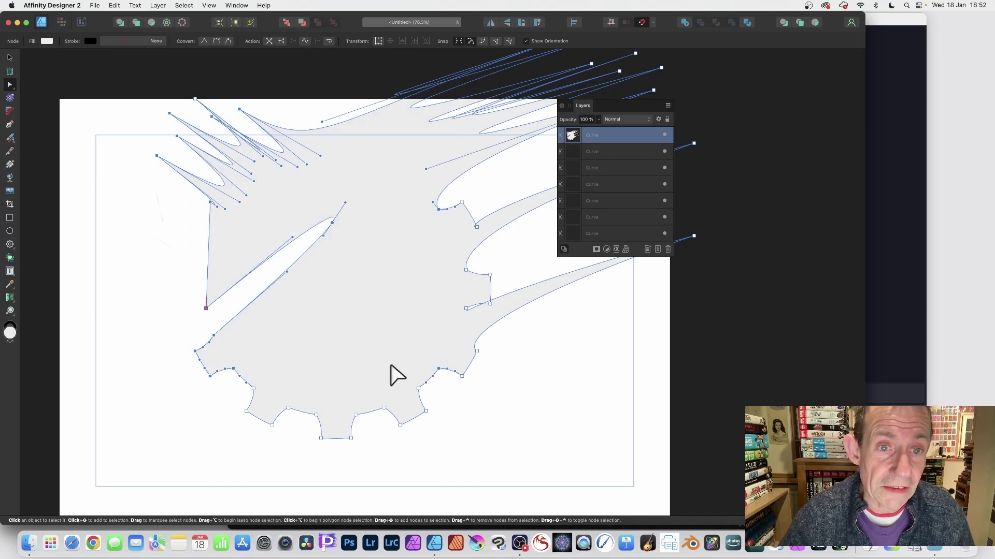
{"action": "left_click", "coordinate": [305, 41]}
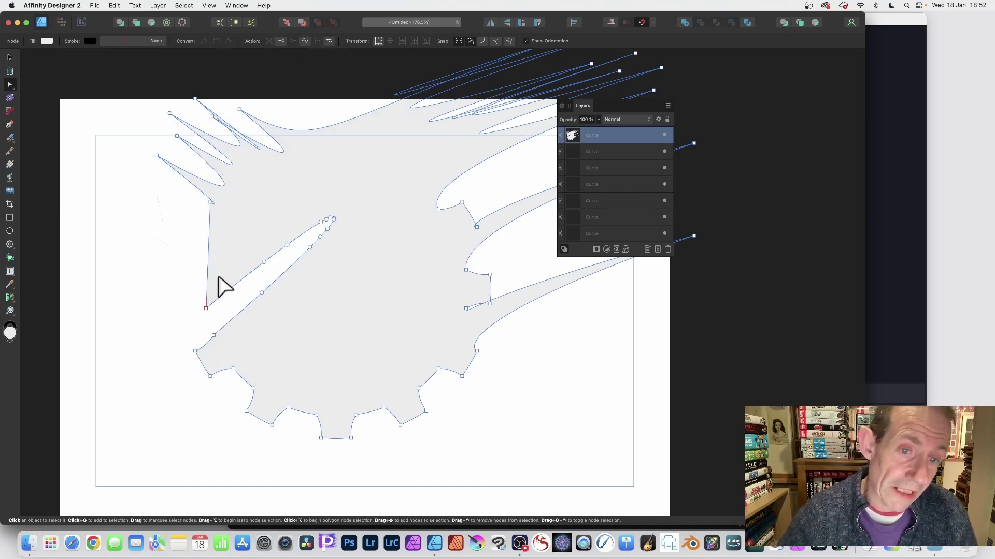
{"action": "left_click_drag", "start_coordinate": [134, 211], "coordinate": [426, 368]}
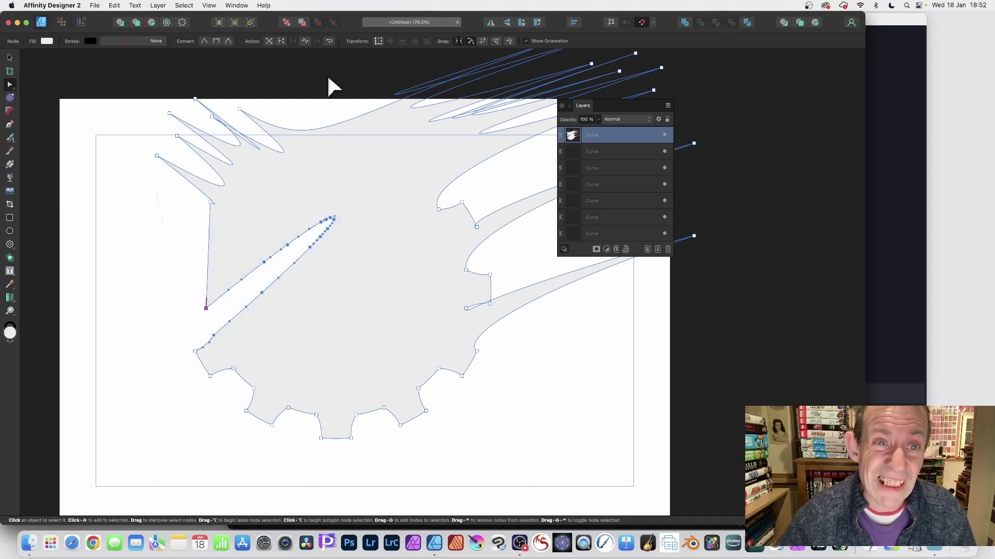
{"action": "left_click", "coordinate": [306, 42]}
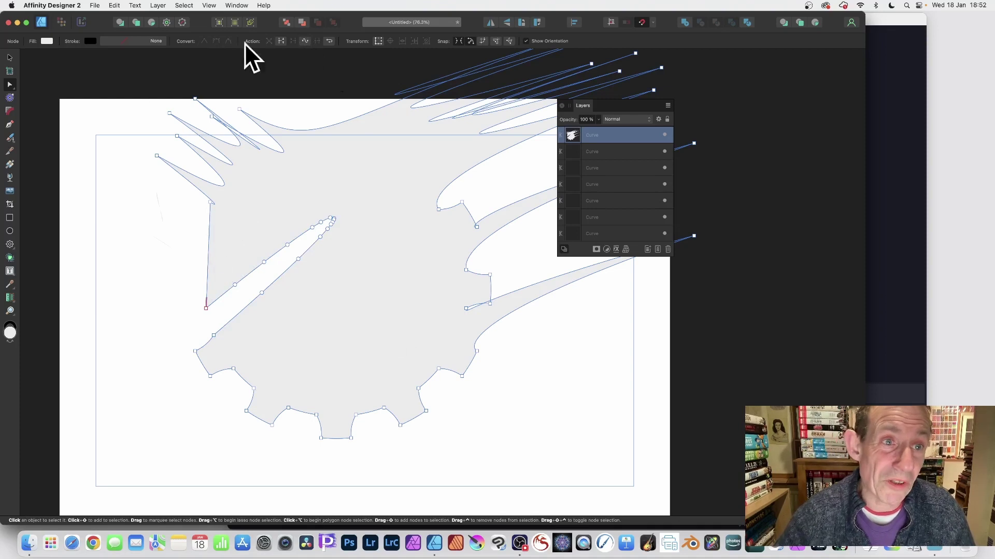
{"action": "left_click_drag", "start_coordinate": [127, 82], "coordinate": [282, 219]}
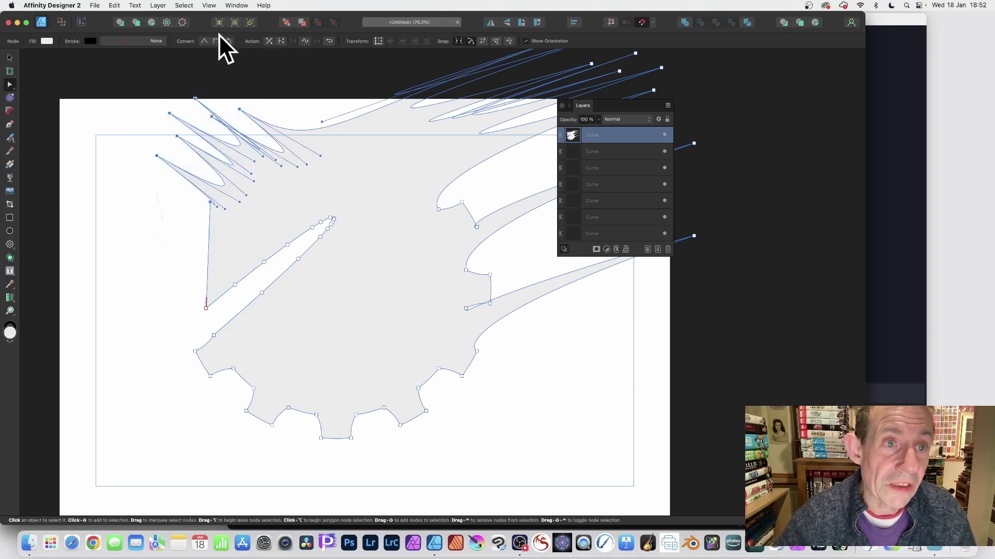
{"action": "left_click", "coordinate": [216, 41]}
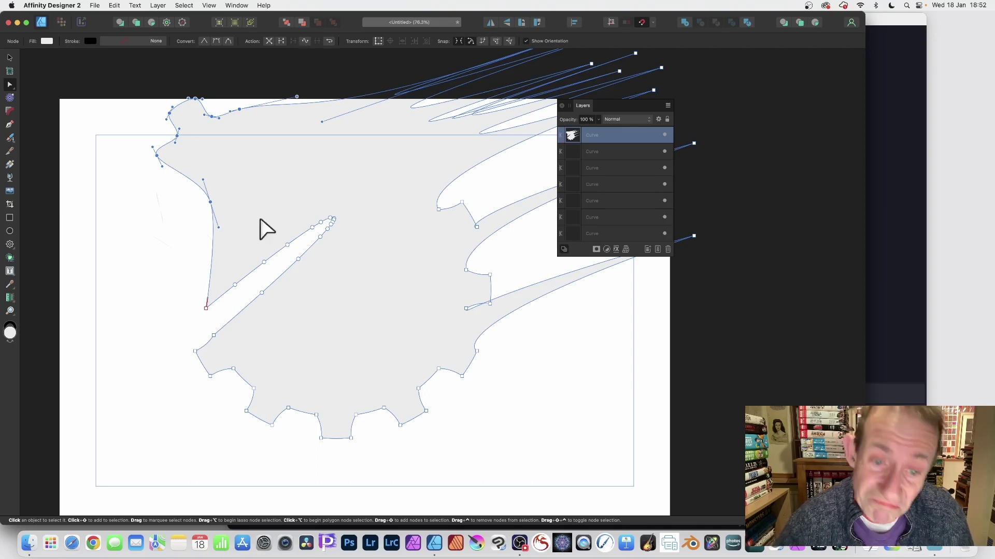
Step: Smooth the lower-left nodes of the cog outline, then reverse the path's curve direction
{"action": "left_click_drag", "start_coordinate": [169, 333], "coordinate": [398, 495]}
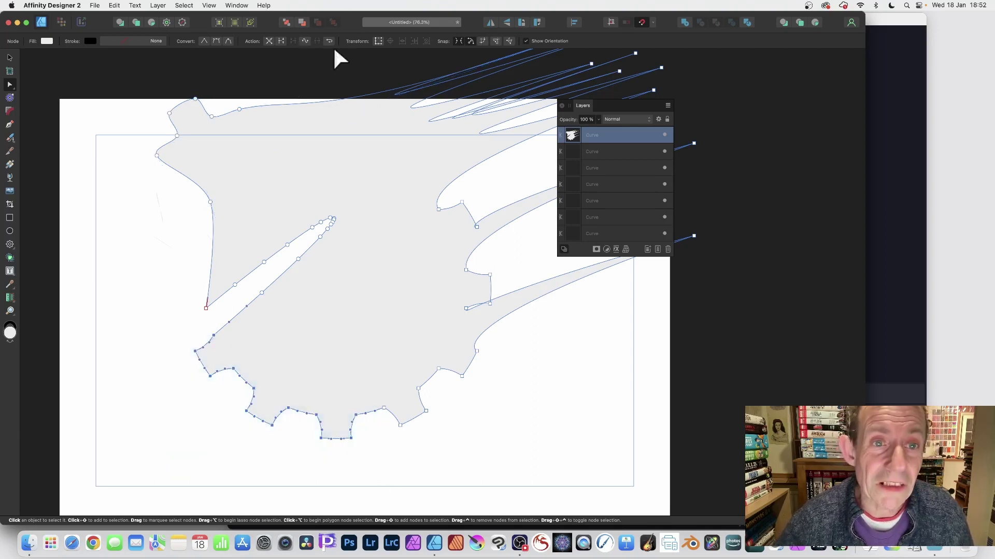
{"action": "left_click", "coordinate": [305, 41]}
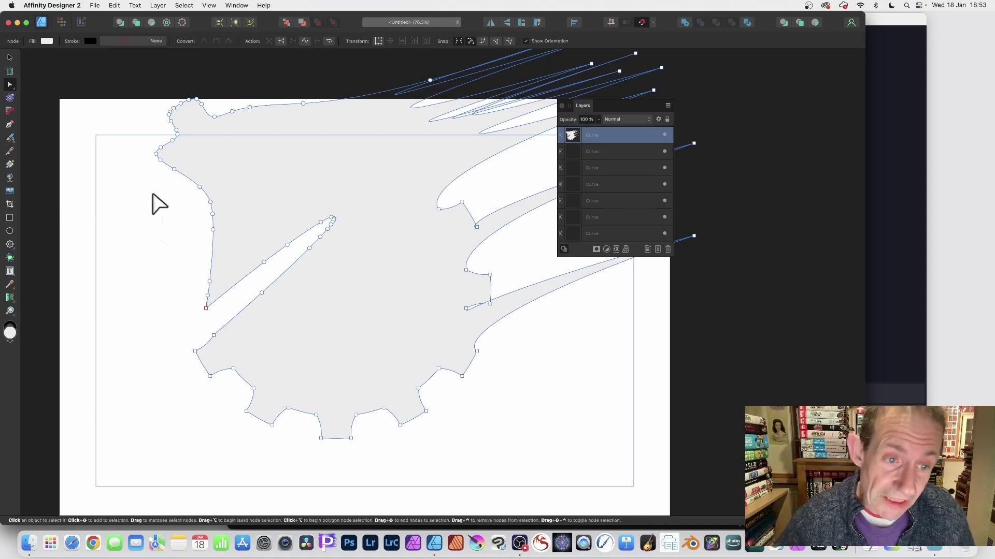
{"action": "left_click_drag", "start_coordinate": [151, 178], "coordinate": [449, 466]}
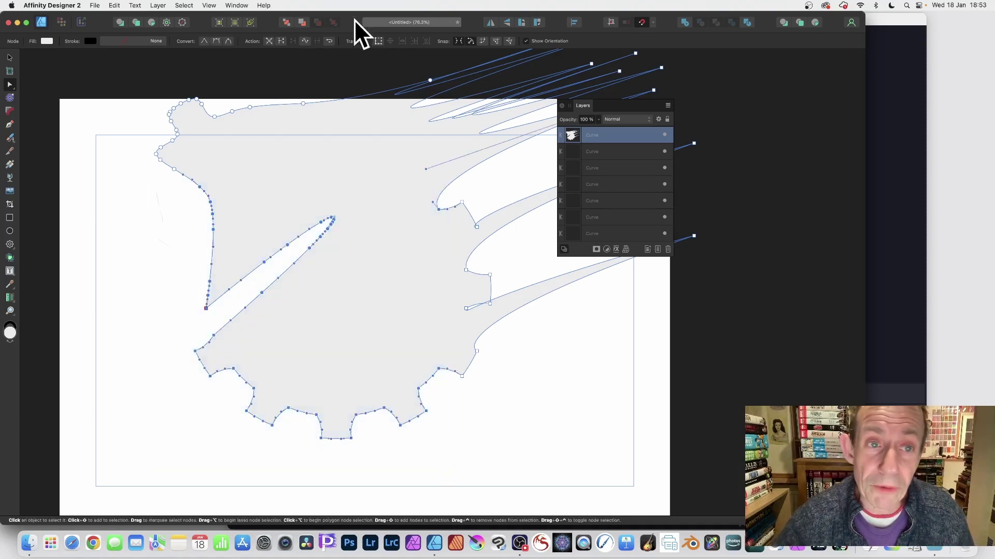
{"action": "left_click", "coordinate": [330, 41]}
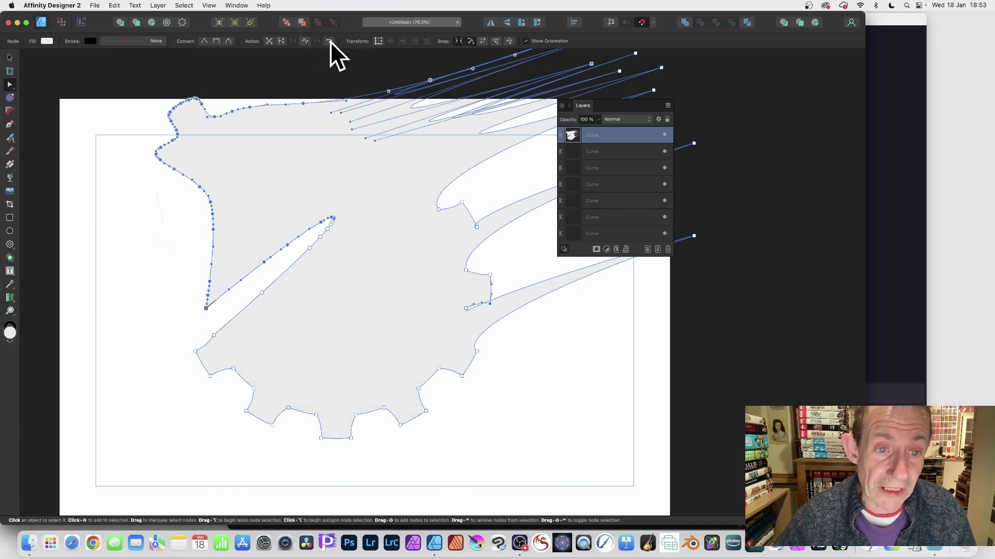